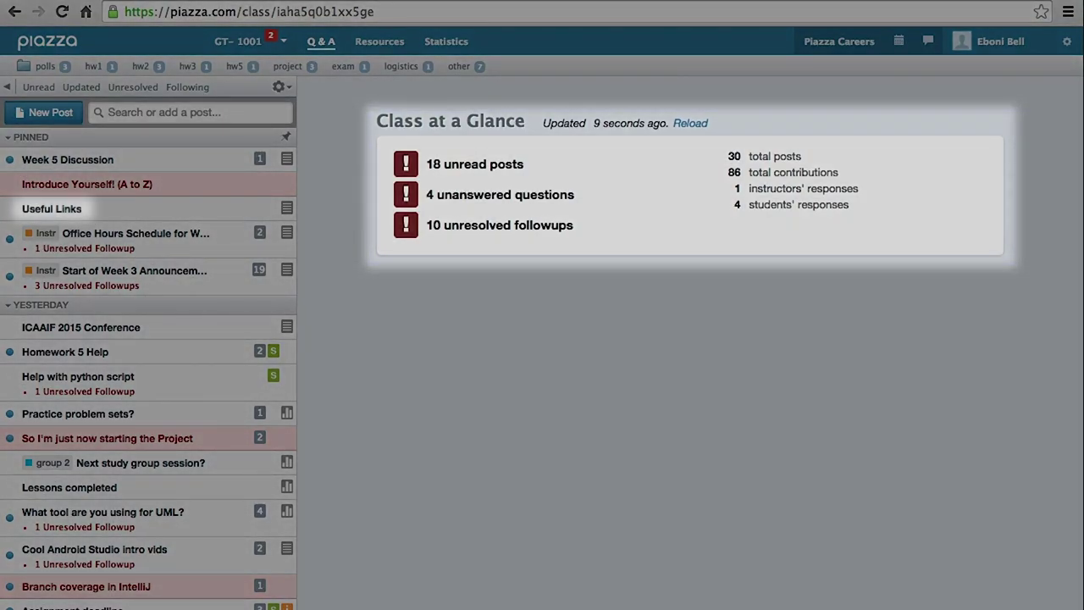
# - Look through the "Useful Links" note, the account settings page and the "Help with python script" question
pyautogui.click(51, 208)
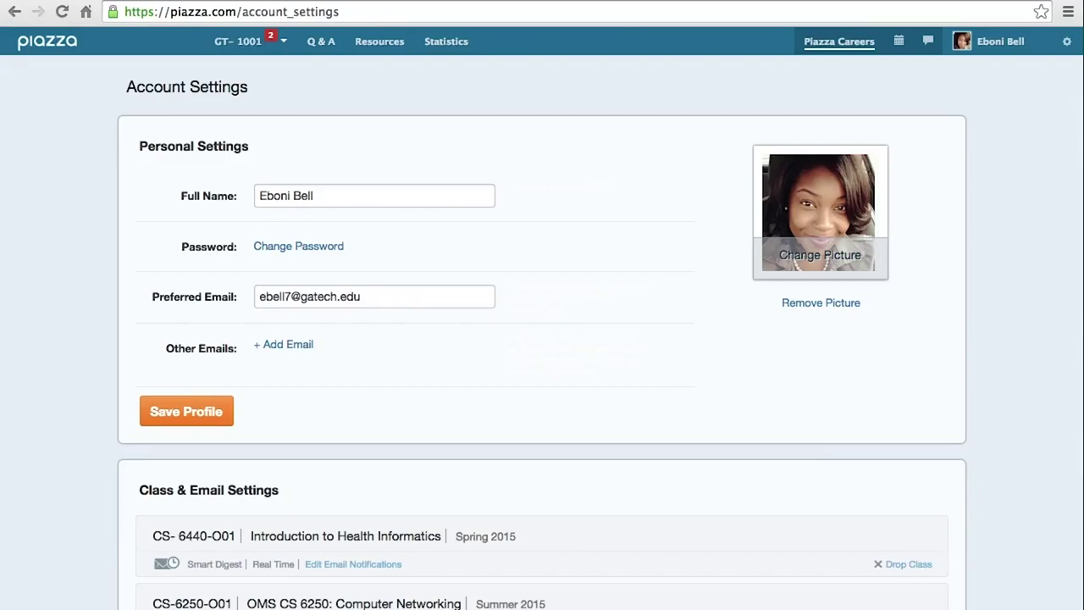
pyautogui.scroll(-3, 542, 339)
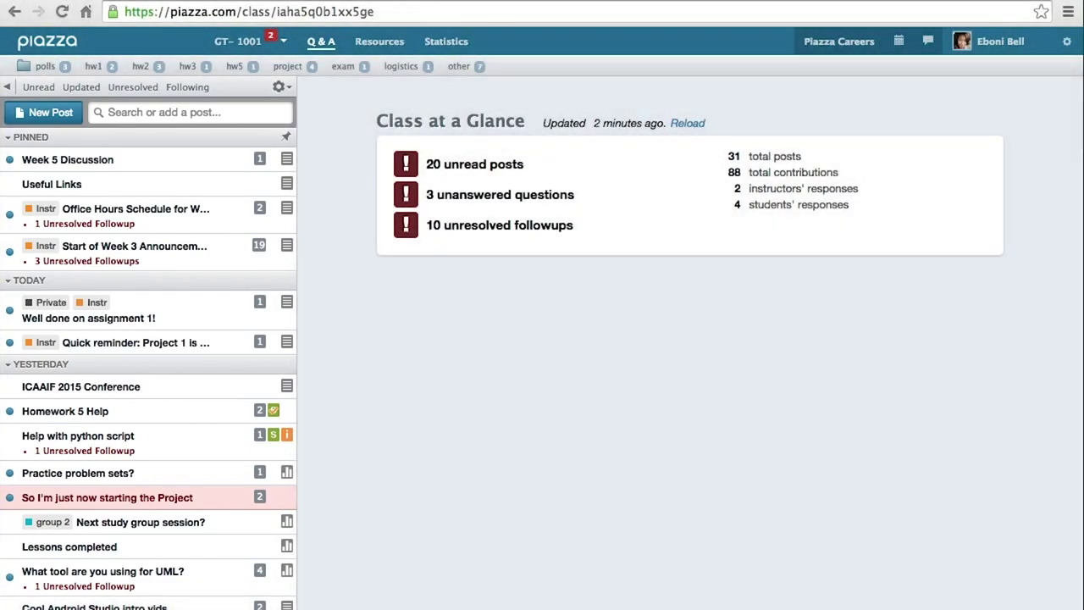
pyautogui.click(52, 184)
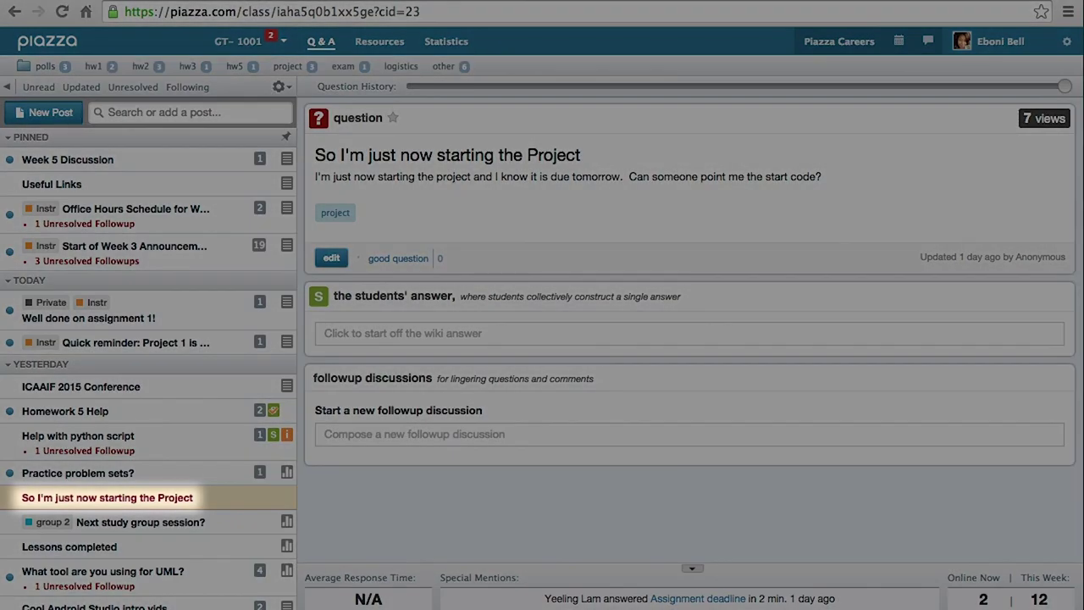
pyautogui.click(77, 436)
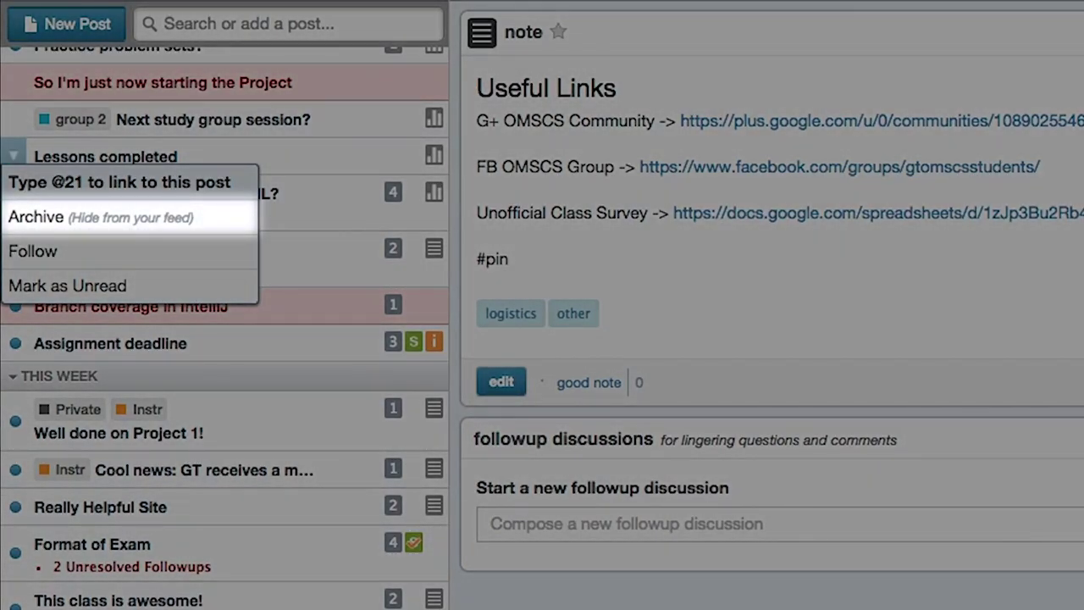
# - Archive the "Lessons completed" post from the feed and open the "Assignment deadline" post
pyautogui.click(36, 217)
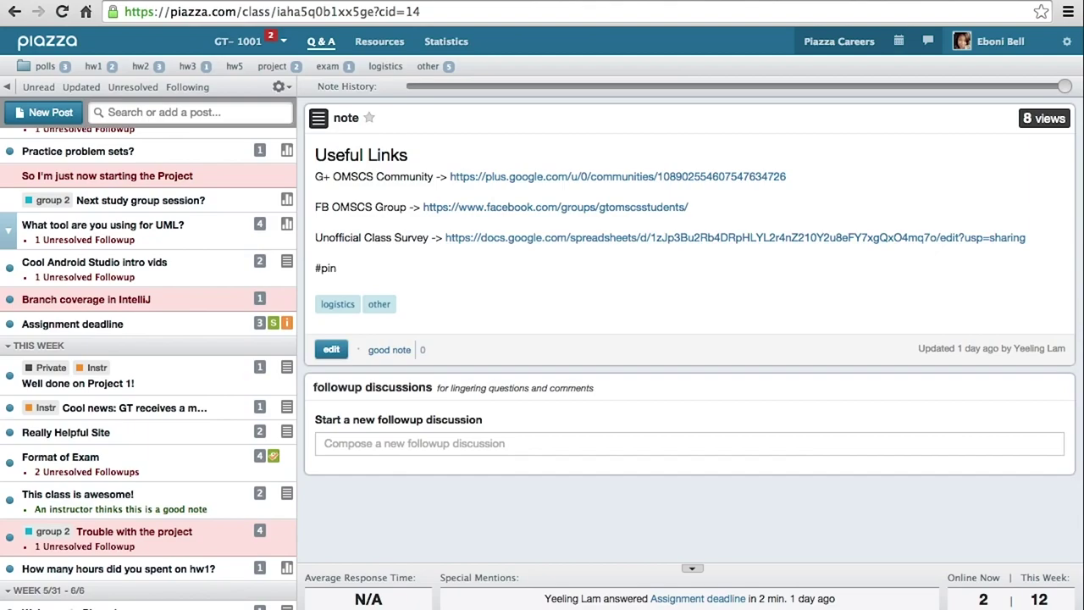
pyautogui.click(7, 231)
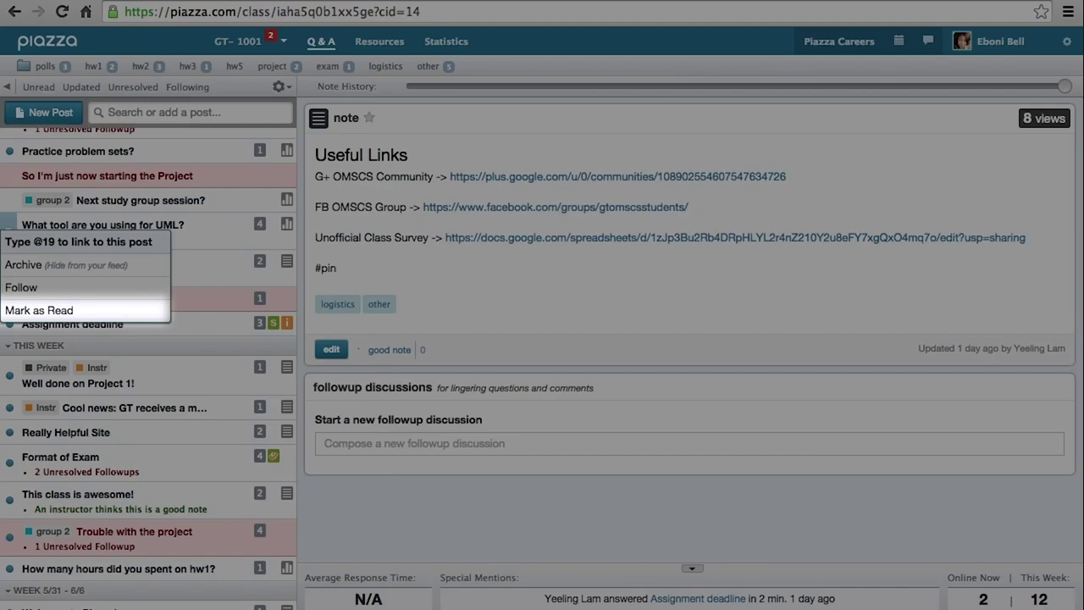
pyautogui.click(72, 324)
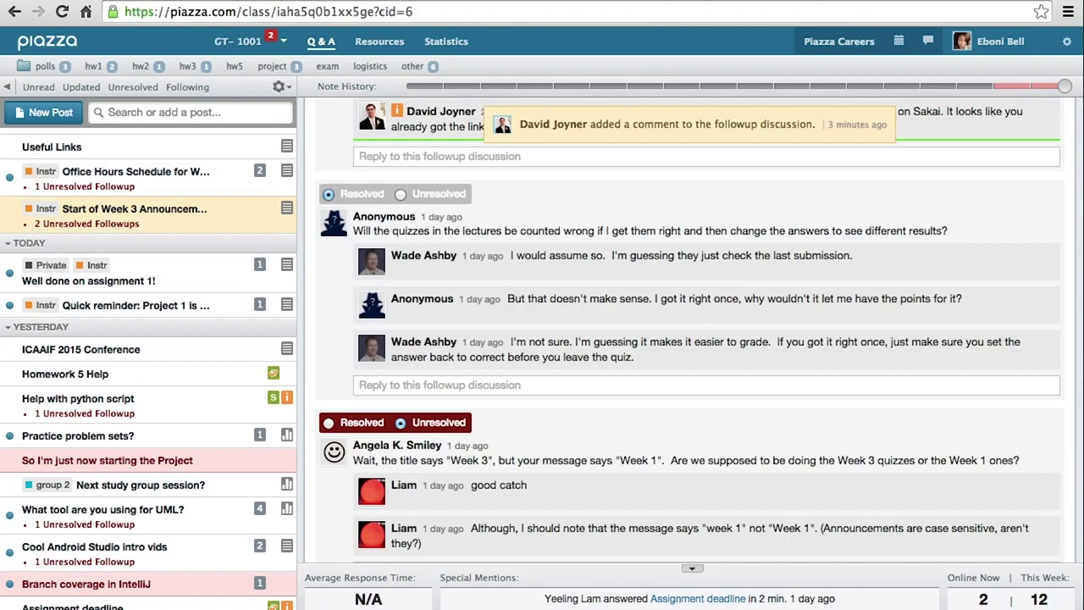
# - Save the "Cool Android Studio intro vids" note to favorites and reopen the "Useful Links" note
pyautogui.click(94, 546)
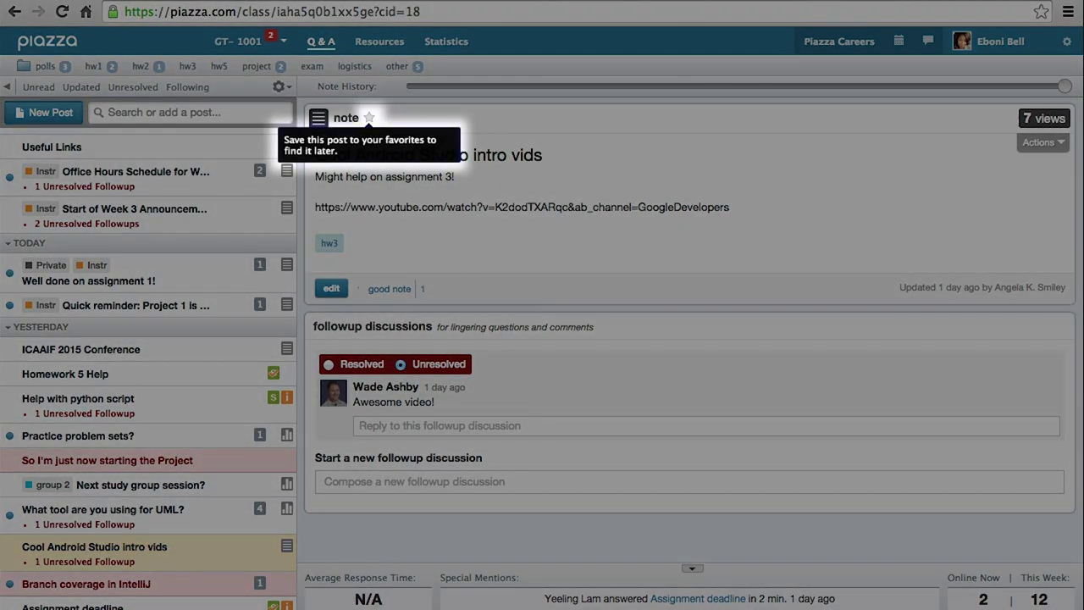
pyautogui.click(368, 117)
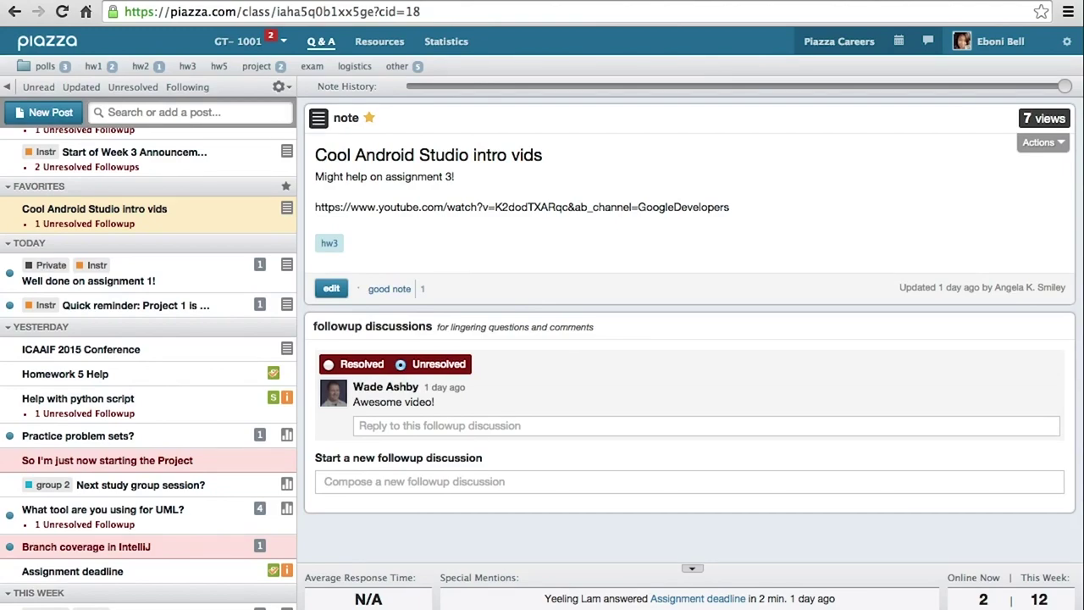
pyautogui.click(51, 183)
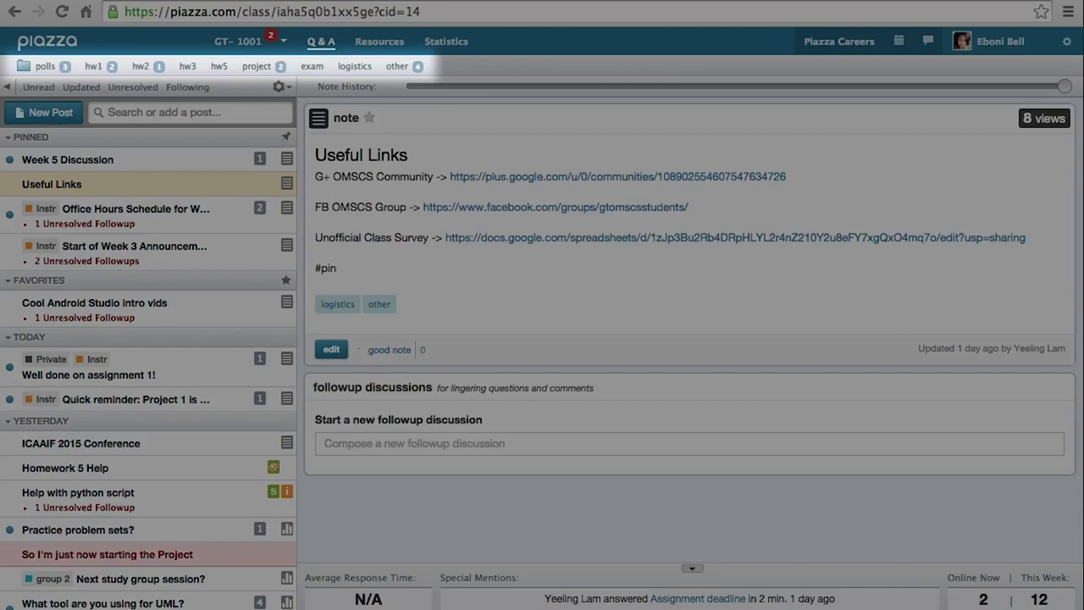
# - Narrow the posts by the project folder, by a contributor's name and with the search folder:hw1
pyautogui.click(257, 66)
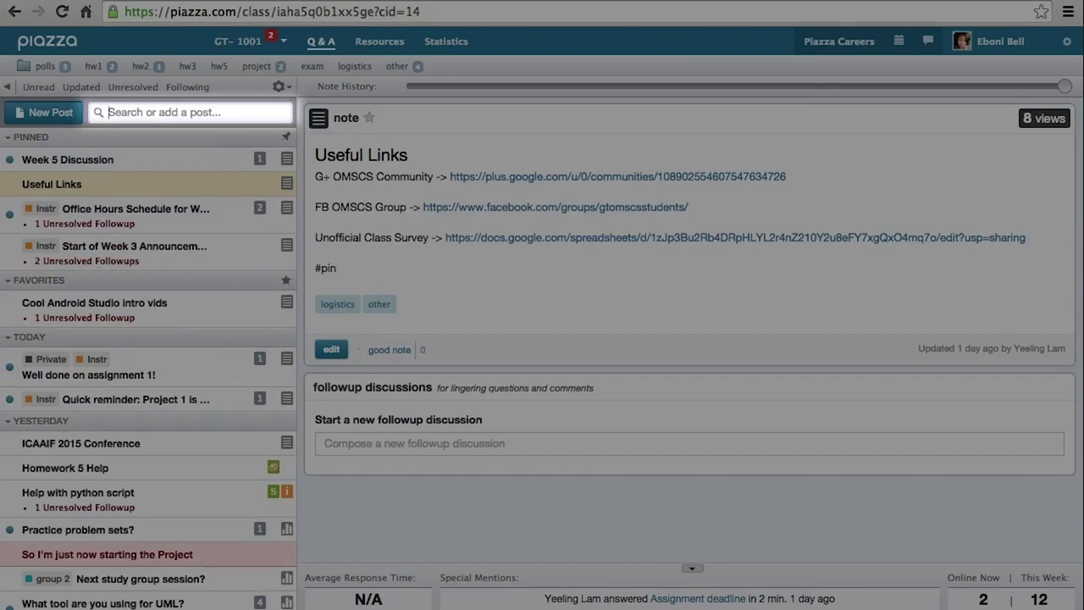
pyautogui.write('contributor:angela')
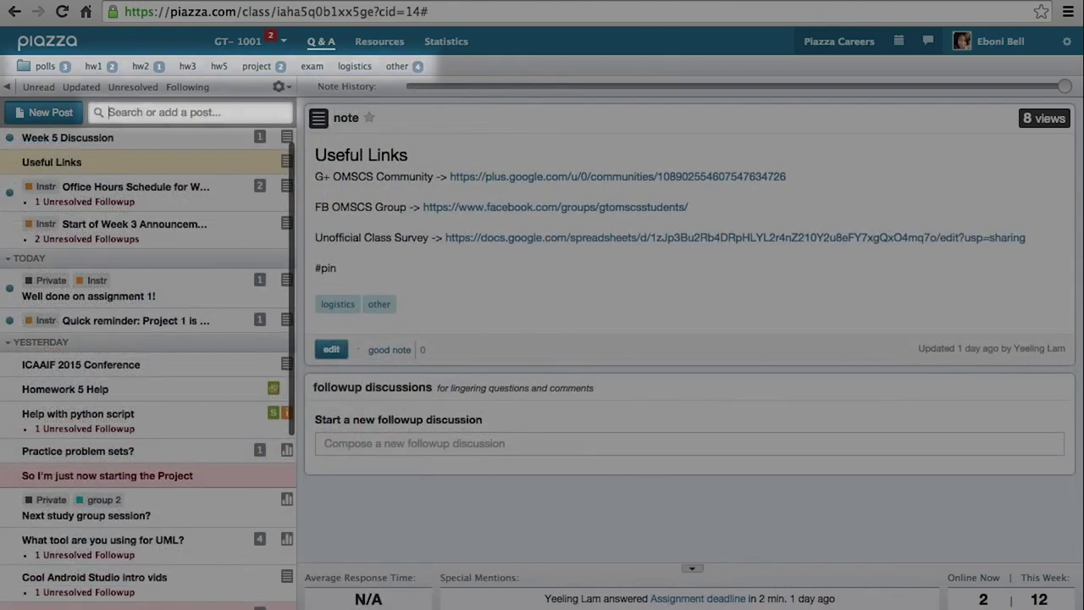
pyautogui.write('folder:hw1')
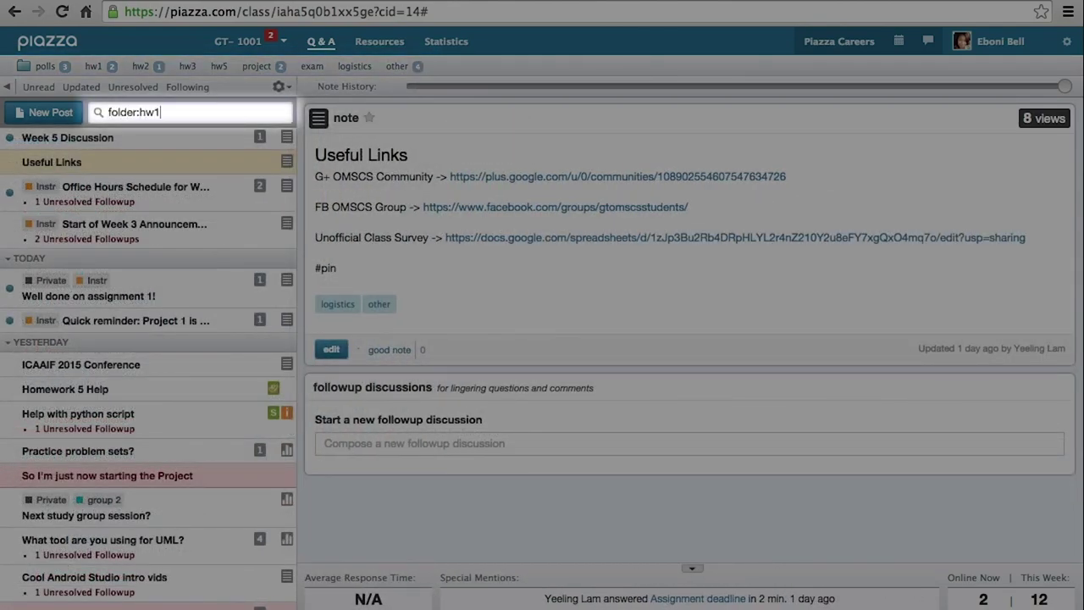
pyautogui.press('Return')
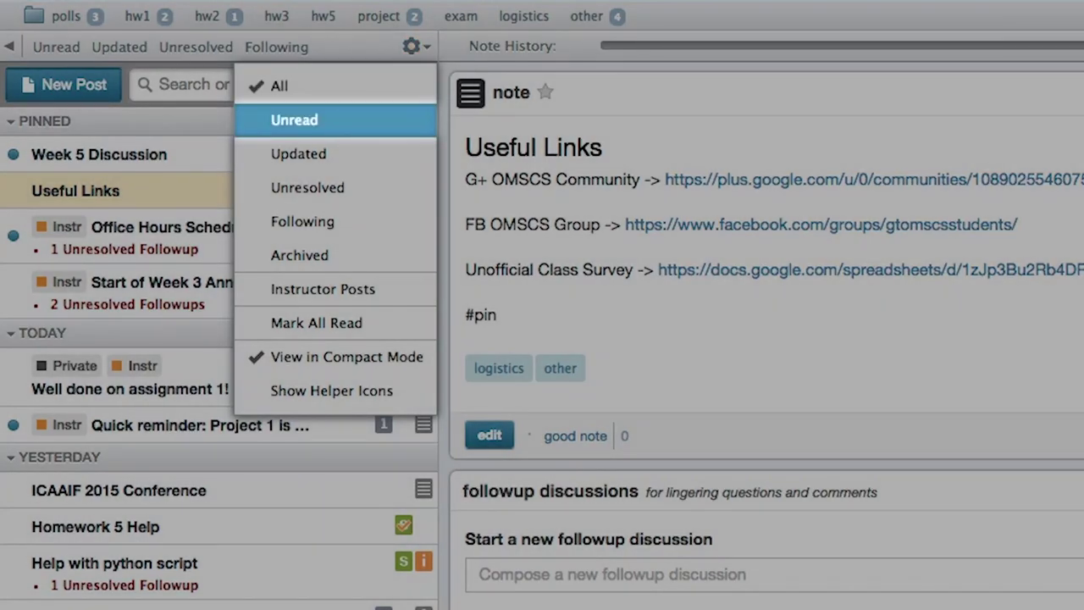
# - Filter the post feed by Unread, Updated and Instructor Posts in turn, and toggle its compact mode
pyautogui.click(294, 120)
pyautogui.click(411, 47)
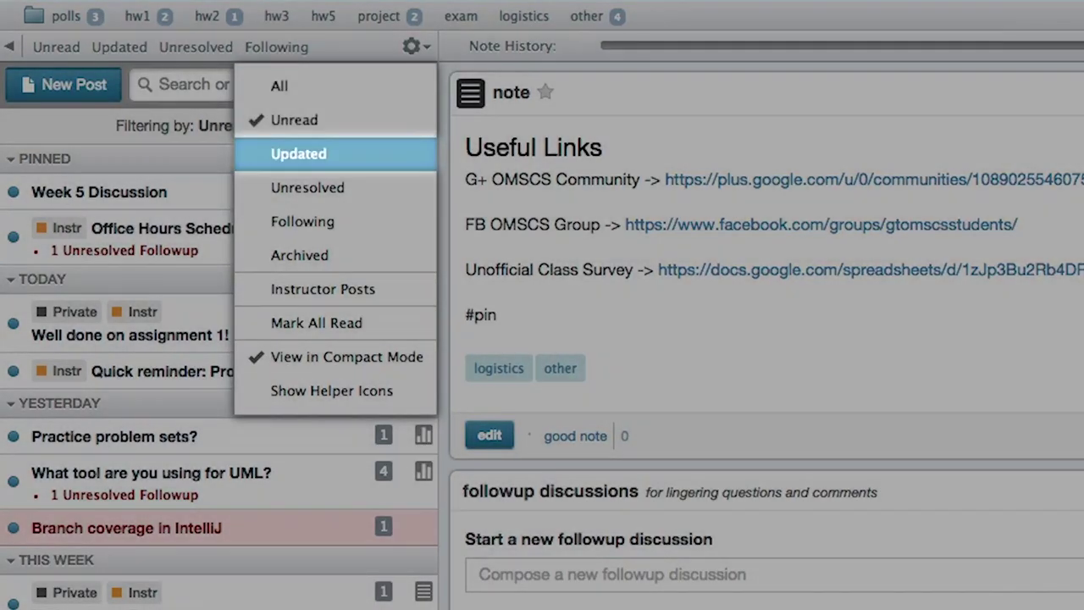
pyautogui.click(299, 153)
pyautogui.click(411, 47)
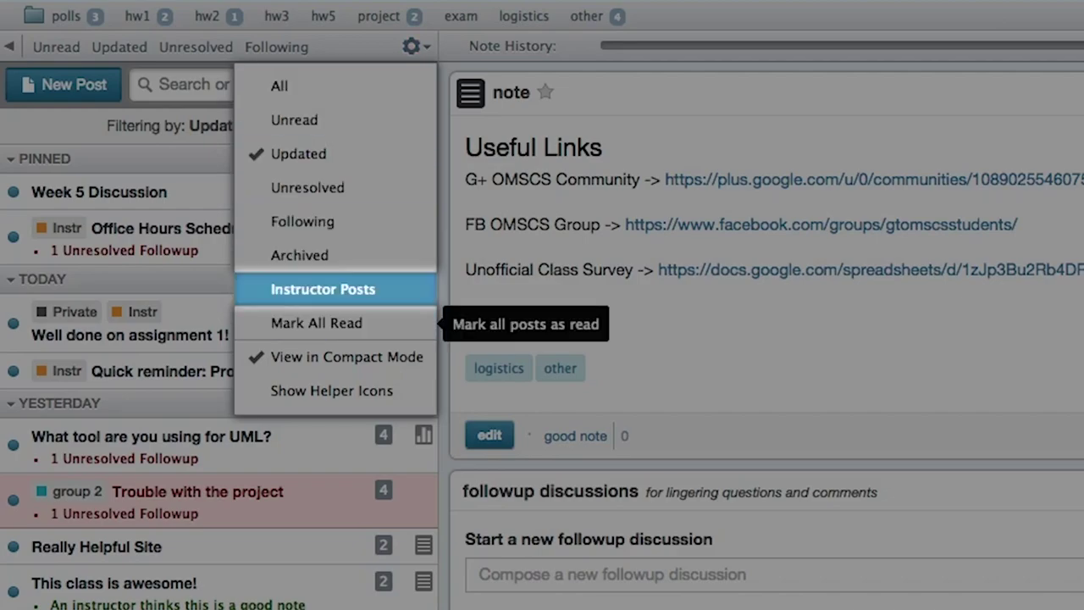
pyautogui.click(323, 289)
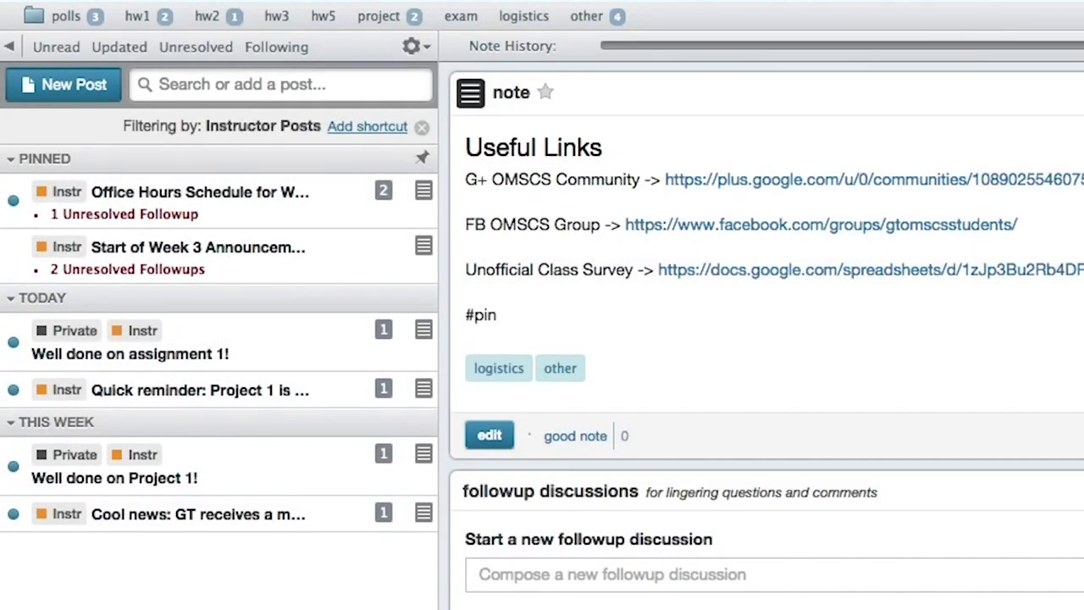
pyautogui.click(411, 47)
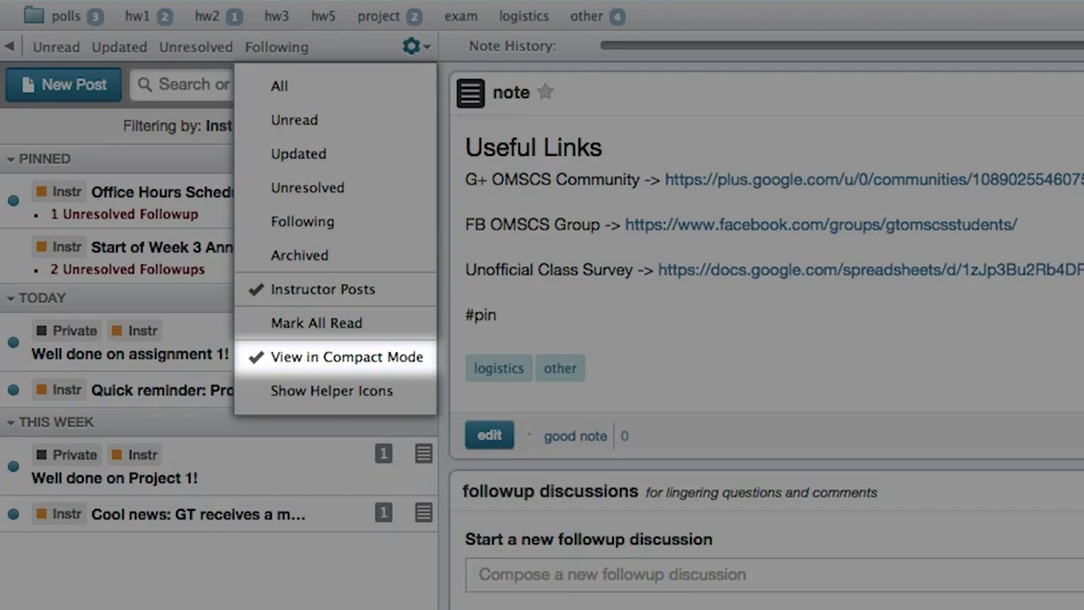
pyautogui.click(346, 357)
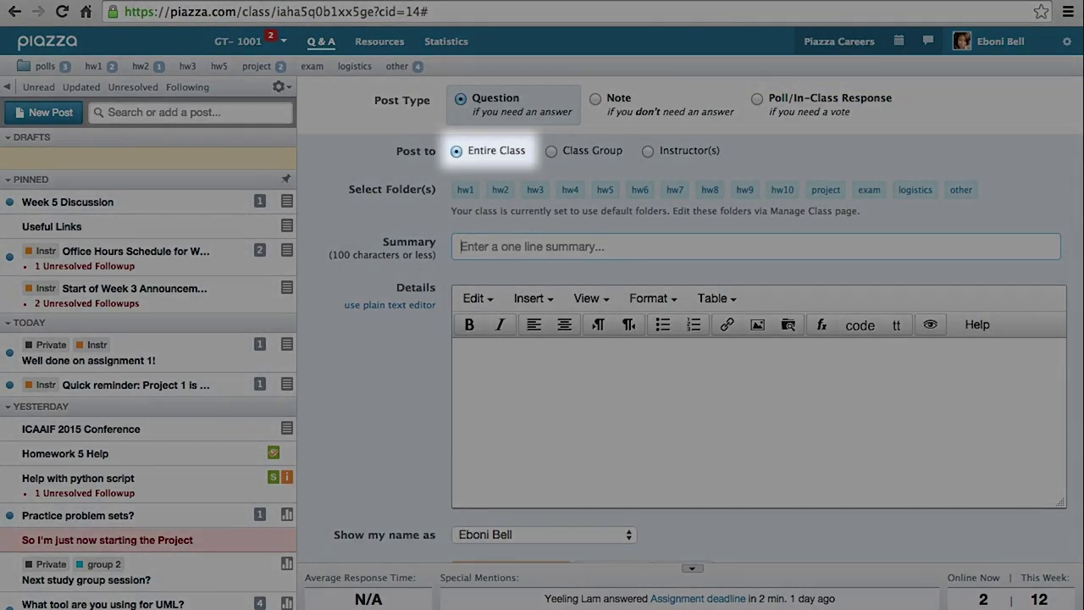
# - Try Class Group and Instructor(s) as the new question's audience before returning it to Entire Class
pyautogui.click(551, 151)
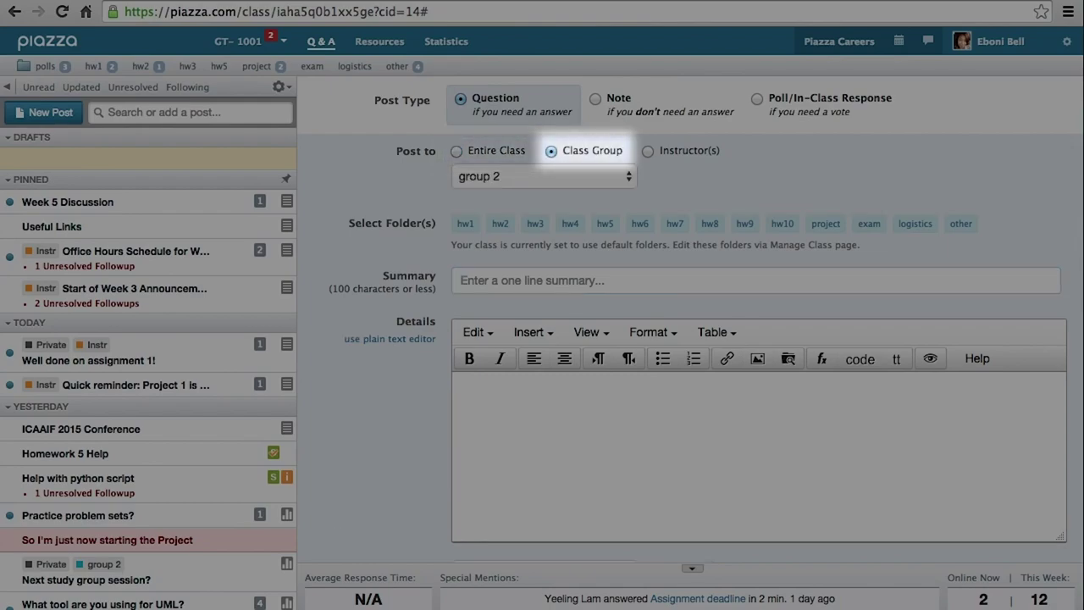
pyautogui.click(648, 150)
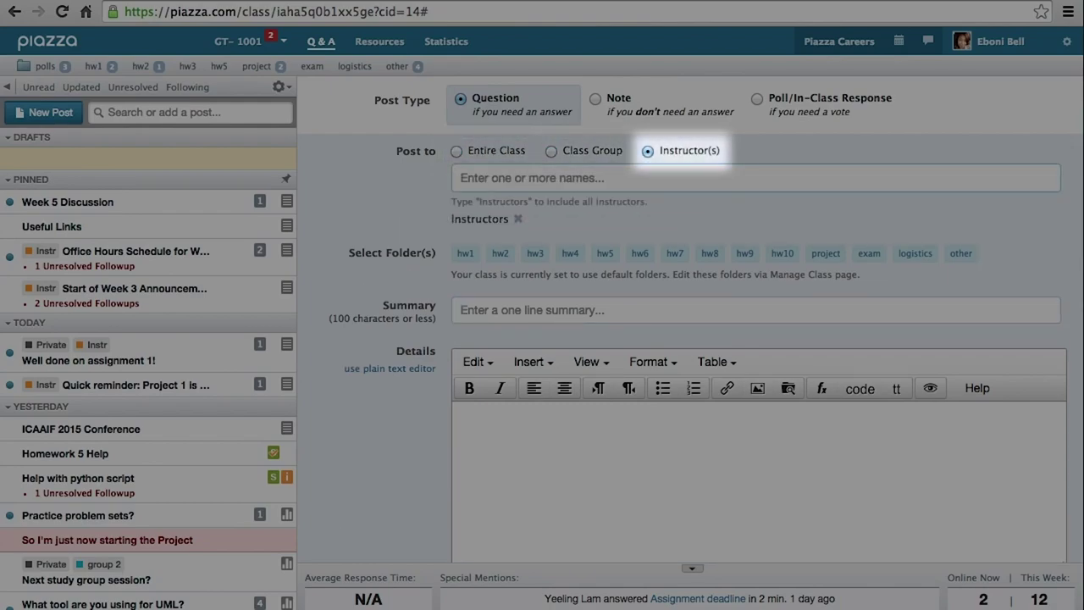
pyautogui.click(456, 151)
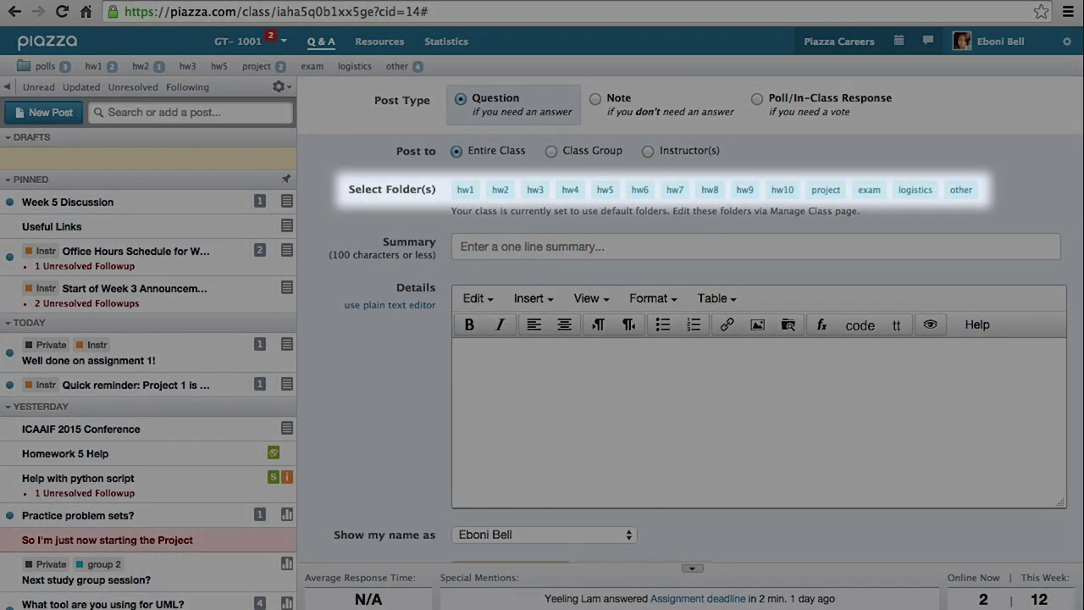
# - File the new question under the other and logistics folders and enter "This is my title!" as its summary
pyautogui.click(961, 190)
pyautogui.click(915, 190)
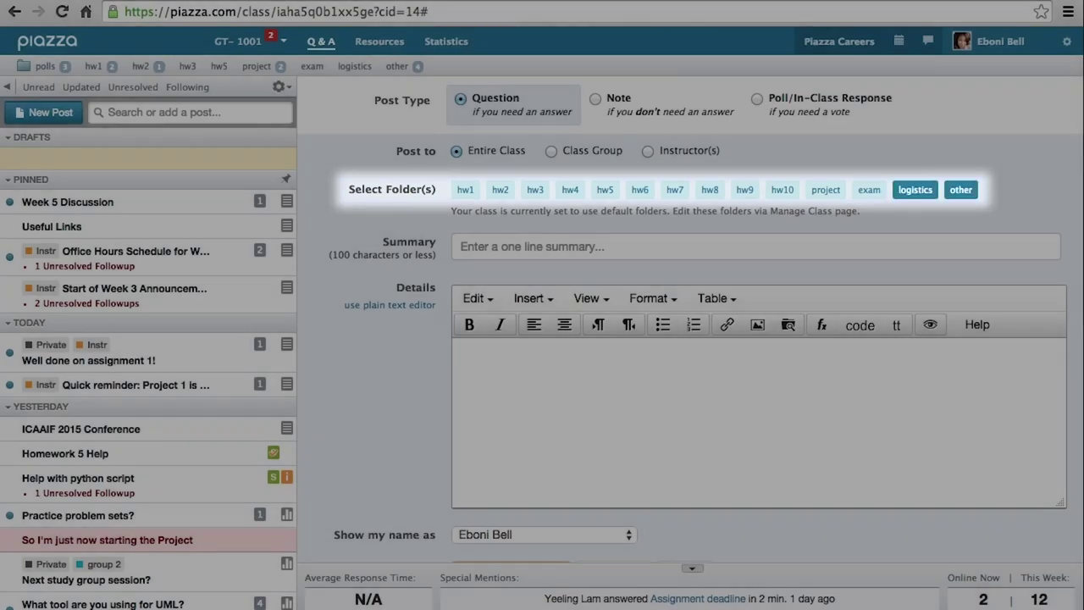
pyautogui.click(461, 246)
pyautogui.write('T')
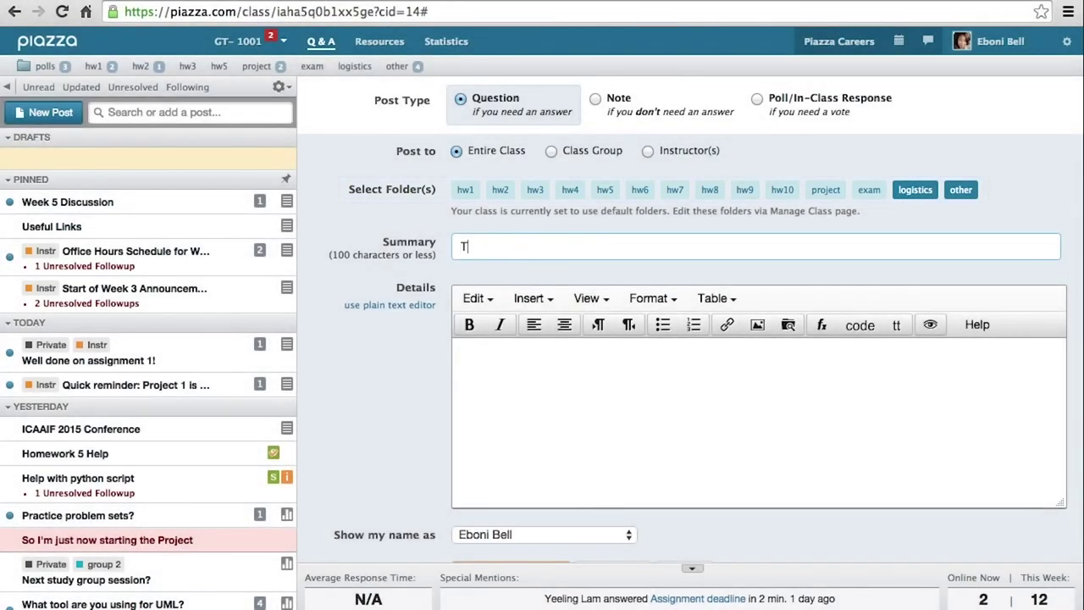
pyautogui.write('his is my title!')
# - Enter "This is my post text!" as the question's details and post the question to the class
pyautogui.click(461, 354)
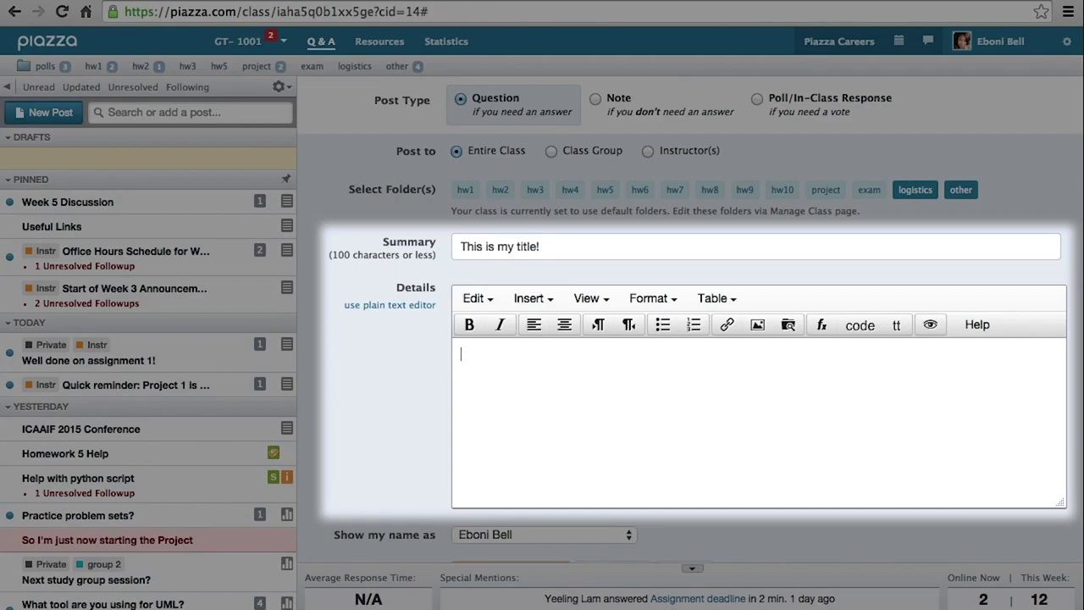
pyautogui.write('This is my post text!')
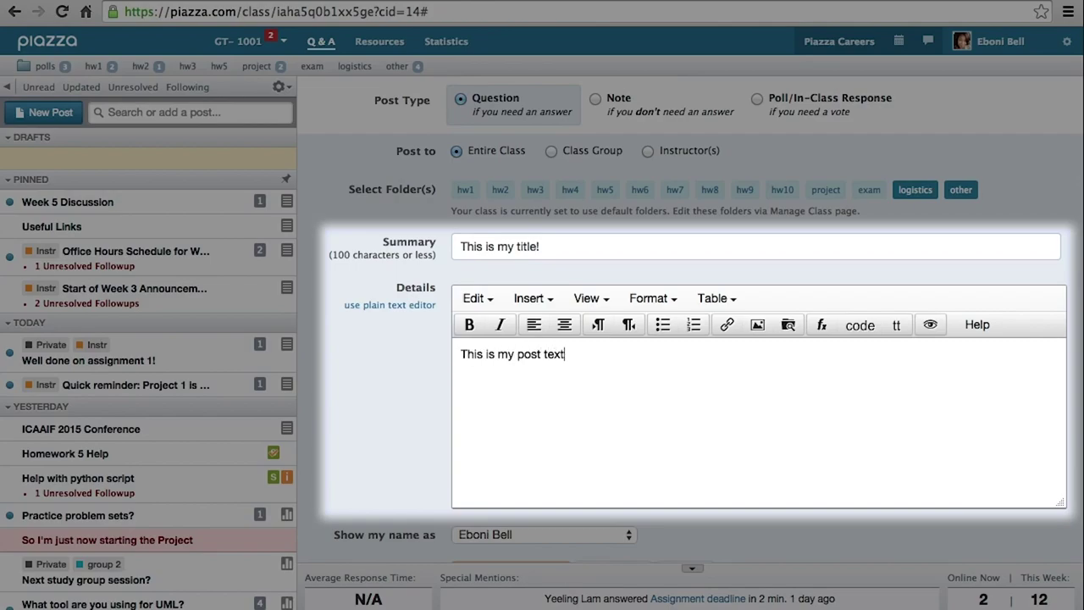
pyautogui.click(542, 534)
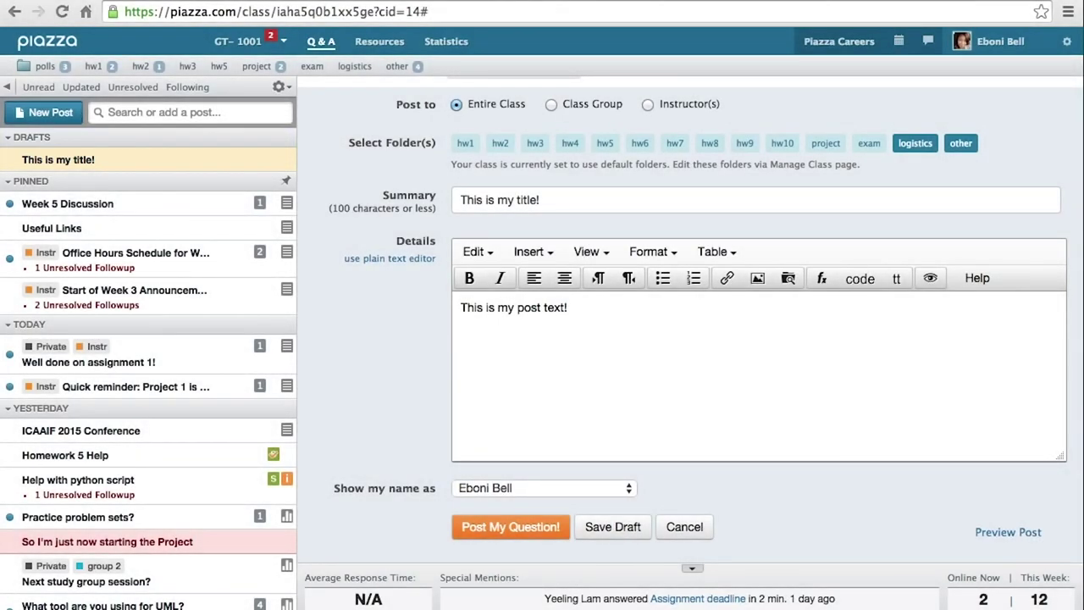
pyautogui.click(511, 526)
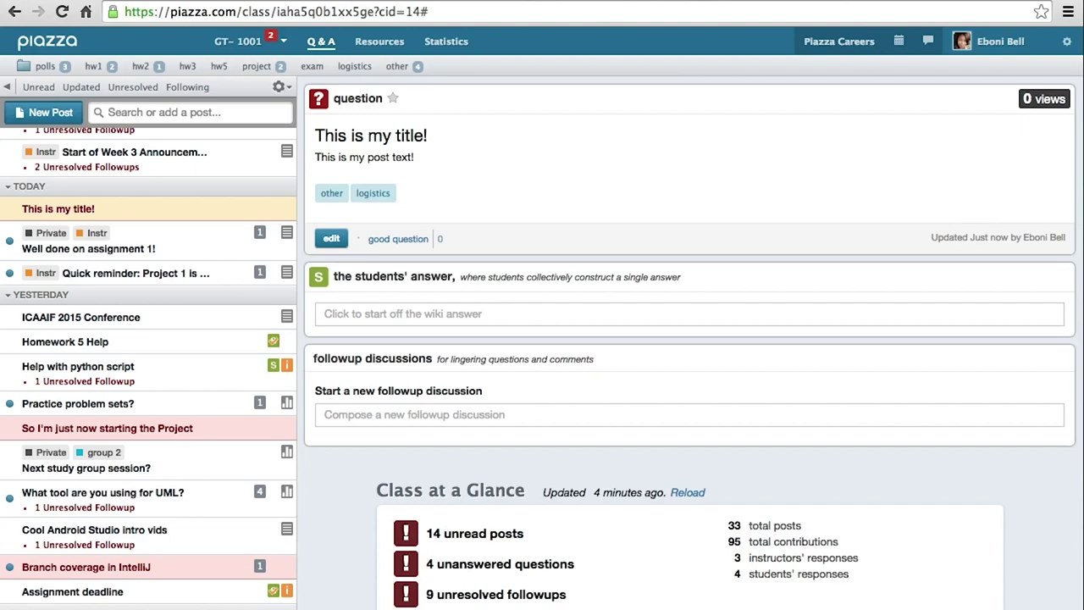
# - Submit "This is my answer!" as the students' answer to the newly posted question
pyautogui.click(690, 314)
pyautogui.write('This ')
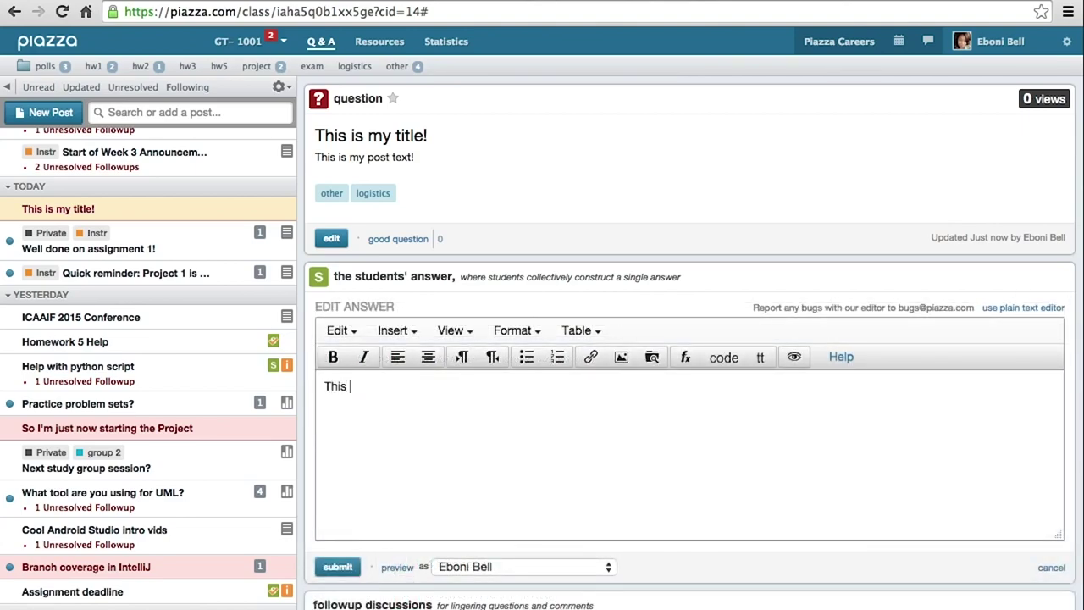
pyautogui.write('is my answer!')
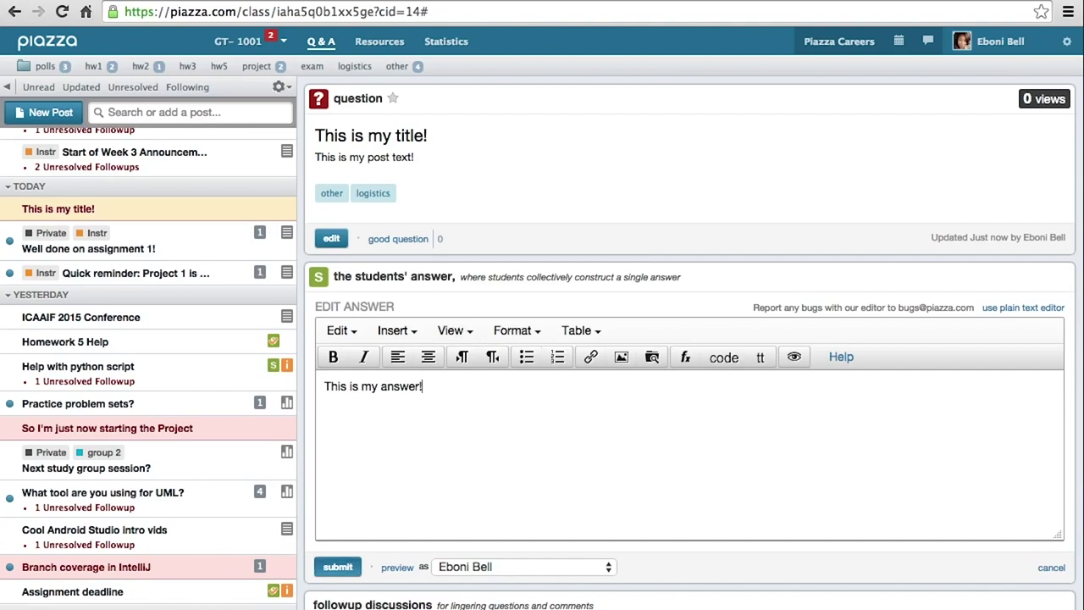
pyautogui.click(337, 567)
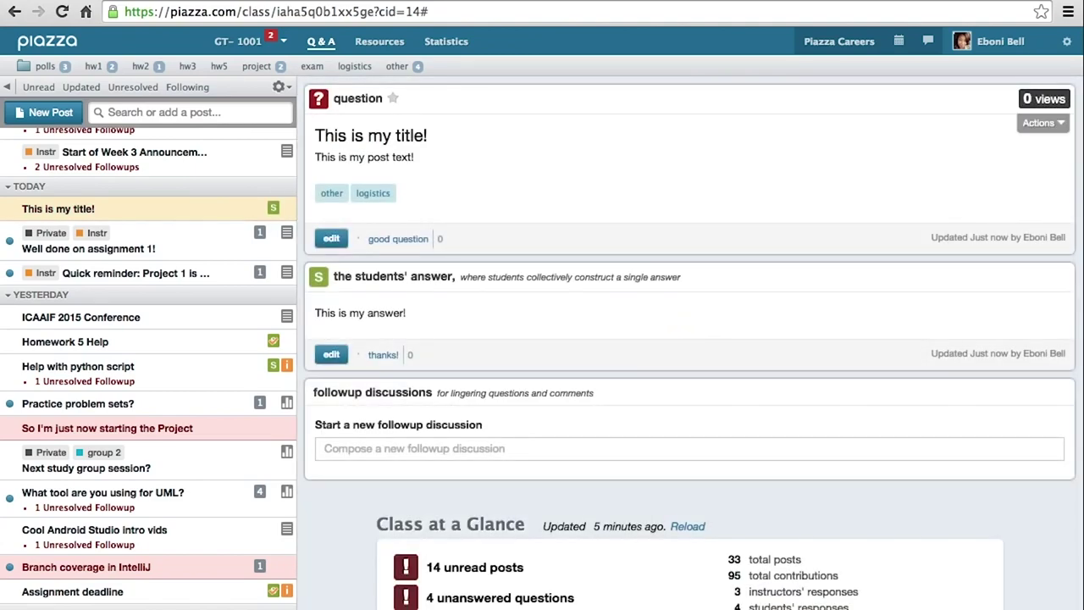